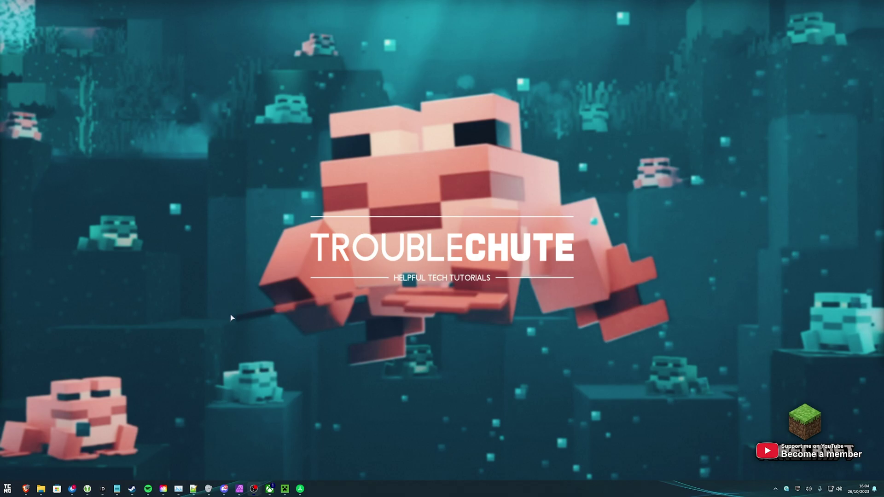
# Open Minecraft Launcher and select Latest snapshot (23w43a) as the Java Edition version.
pyautogui.click(284, 489)
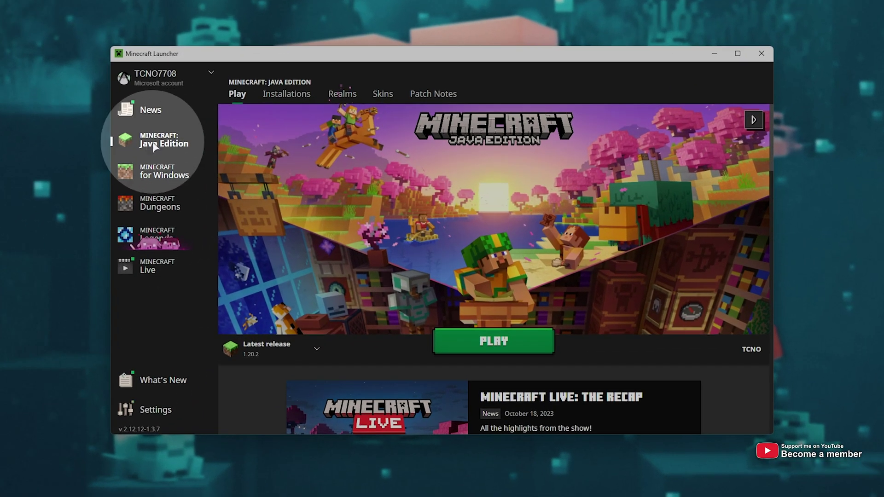
pyautogui.click(274, 349)
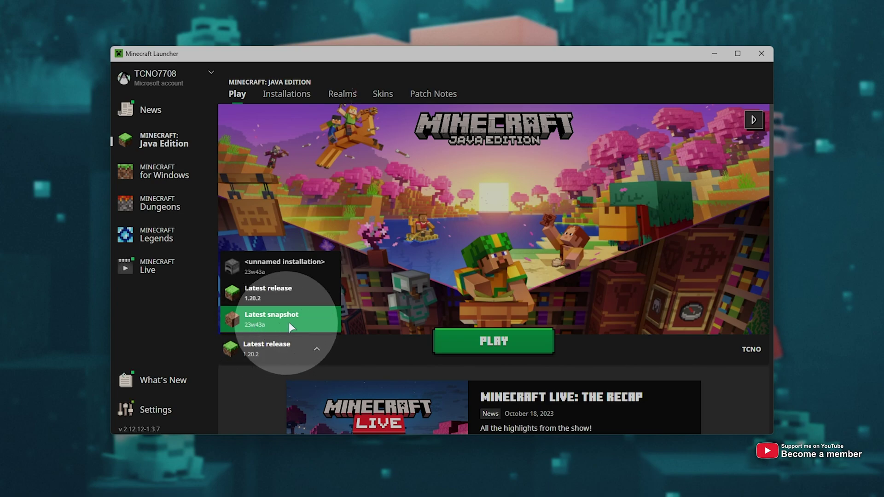
pyautogui.click(265, 319)
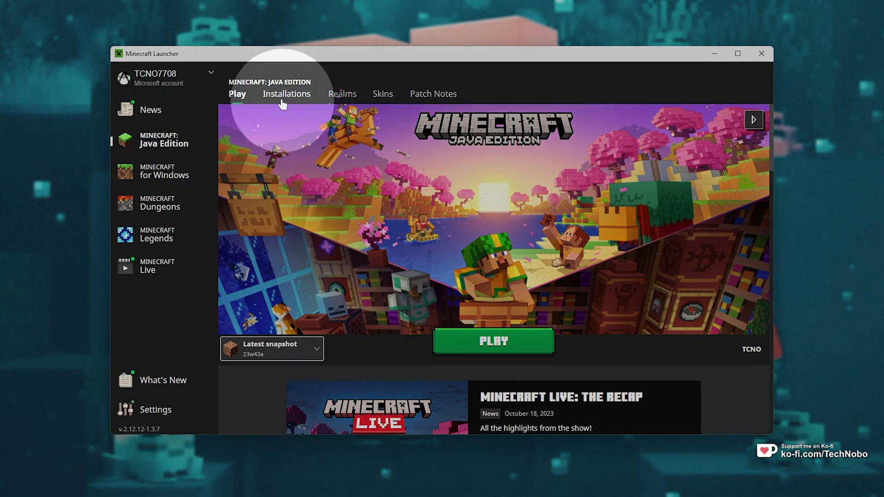
# Show snapshot versions among the Java Edition installations and create an installation named Snapshot using Latest snapshot (23w43a).
pyautogui.click(282, 101)
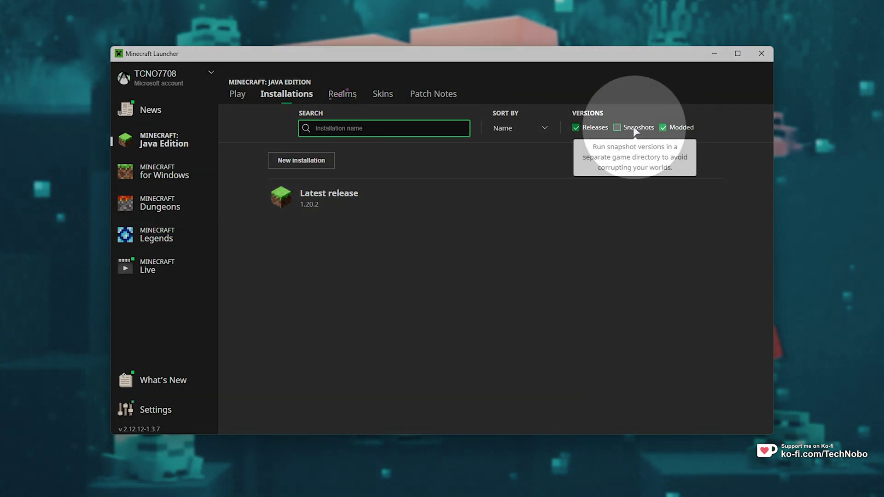
pyautogui.click(636, 130)
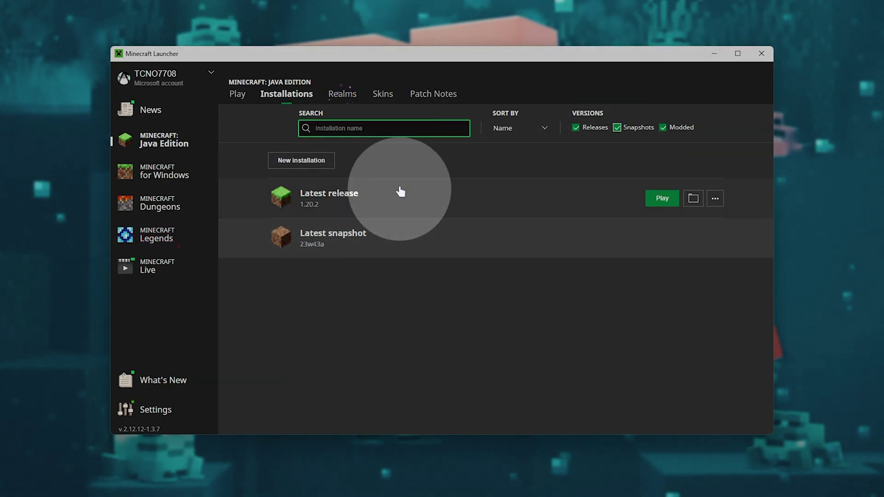
pyautogui.click(302, 160)
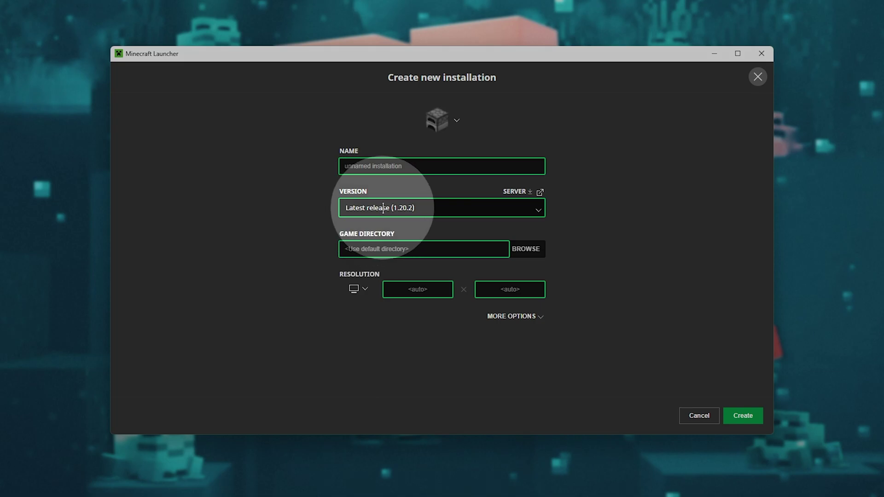
pyautogui.click(383, 208)
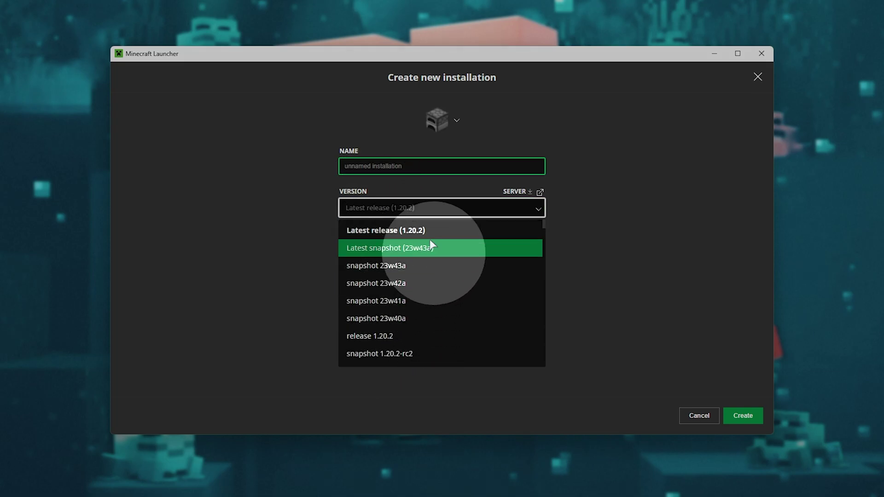
pyautogui.click(403, 167)
pyautogui.write('Snapshot')
pyautogui.click(405, 208)
pyautogui.click(408, 250)
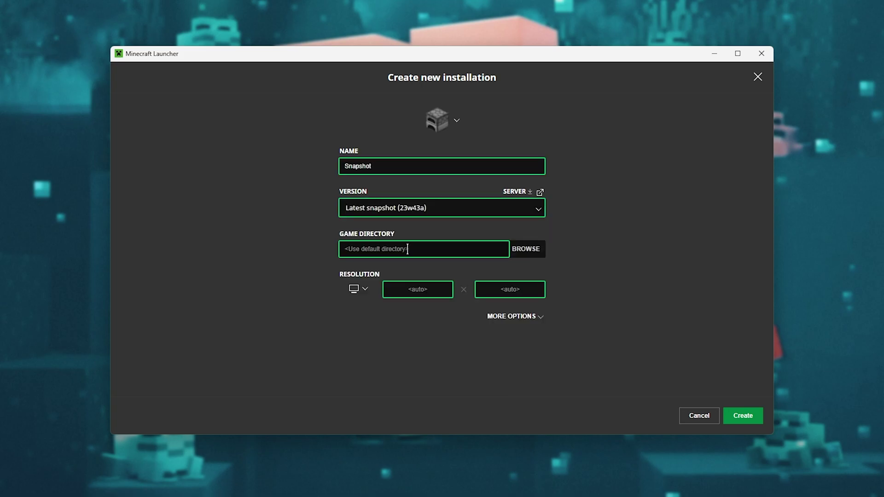
pyautogui.click(756, 415)
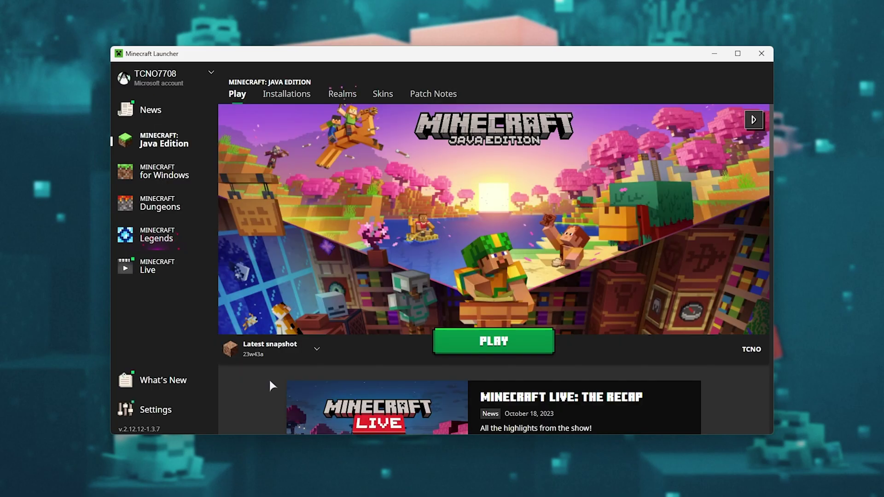
# Select the Latest snapshot (23w43a) for Java Edition and launch the game.
pyautogui.click(259, 349)
pyautogui.click(278, 315)
pyautogui.click(494, 341)
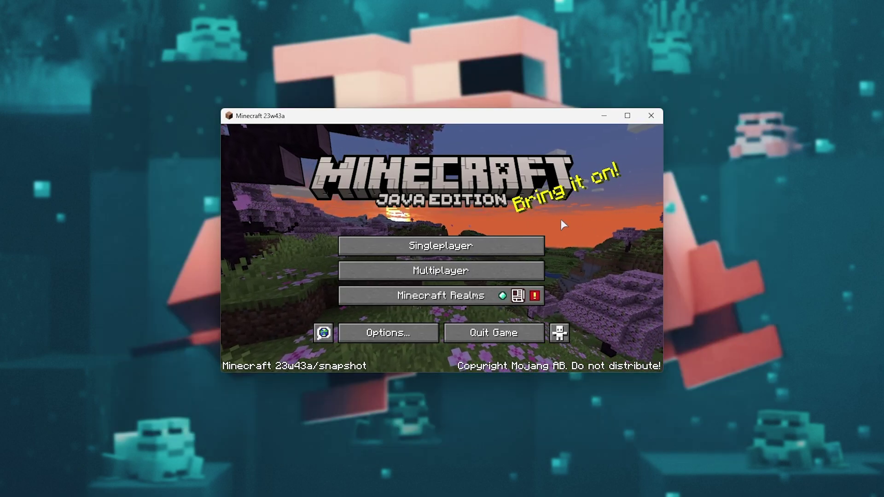
# Start a new singleplayer world and enable its Update 1.21 experiment.
pyautogui.click(441, 251)
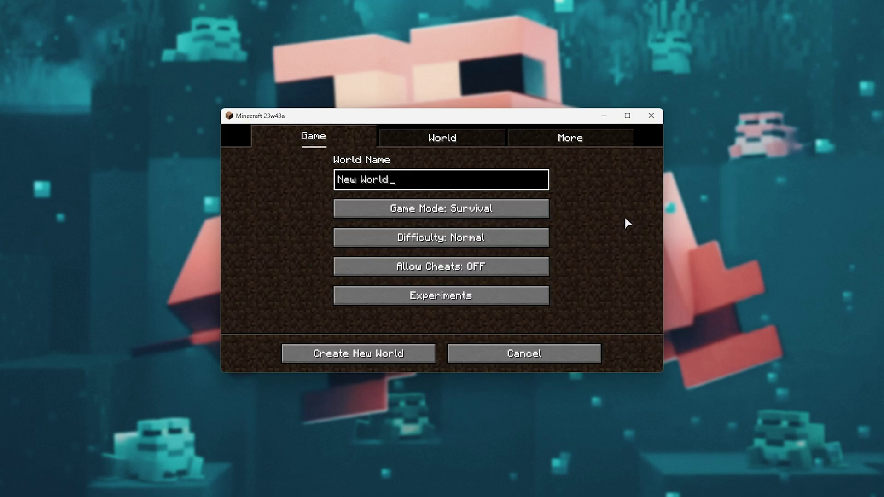
pyautogui.click(453, 299)
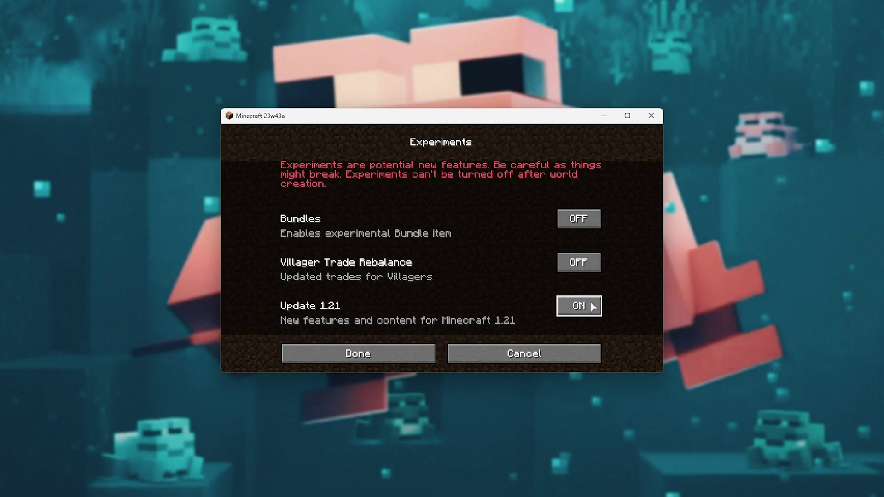
pyautogui.click(400, 354)
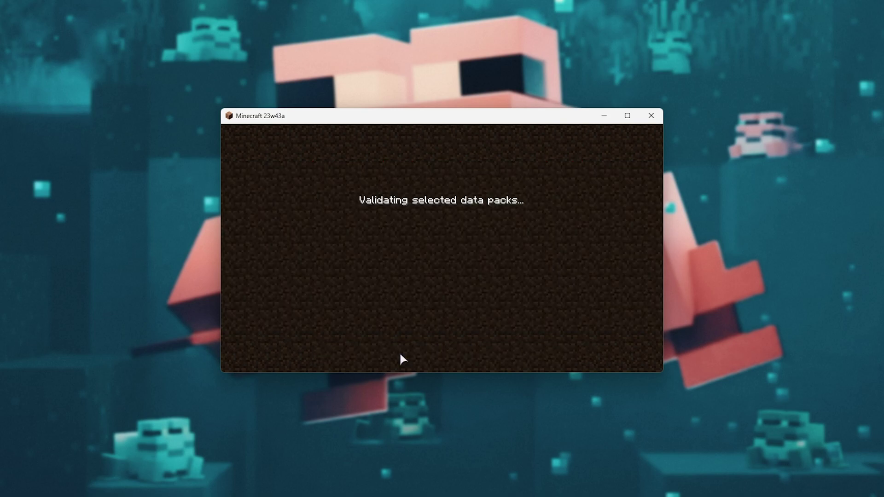
# Set the new world's game mode to Creative and replace its default name, creating the world.
pyautogui.click(465, 216)
pyautogui.click(465, 215)
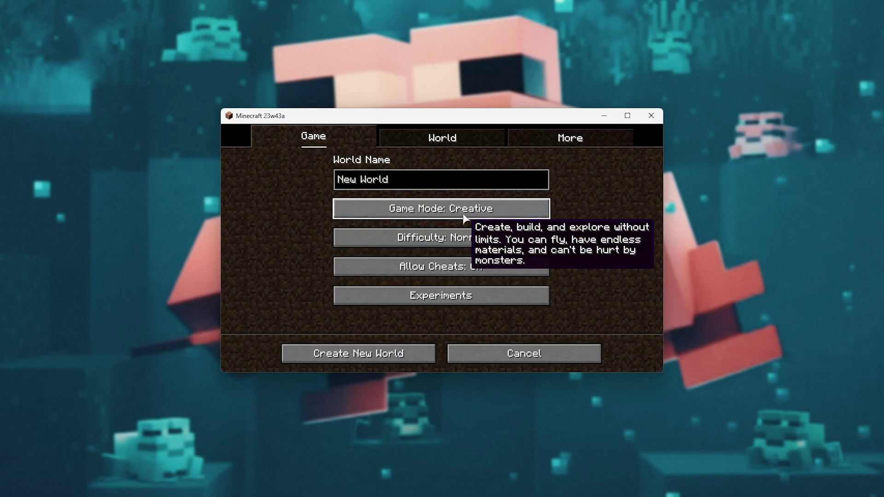
pyautogui.hotkey('ctrl', 'a')
pyautogui.write('1.')
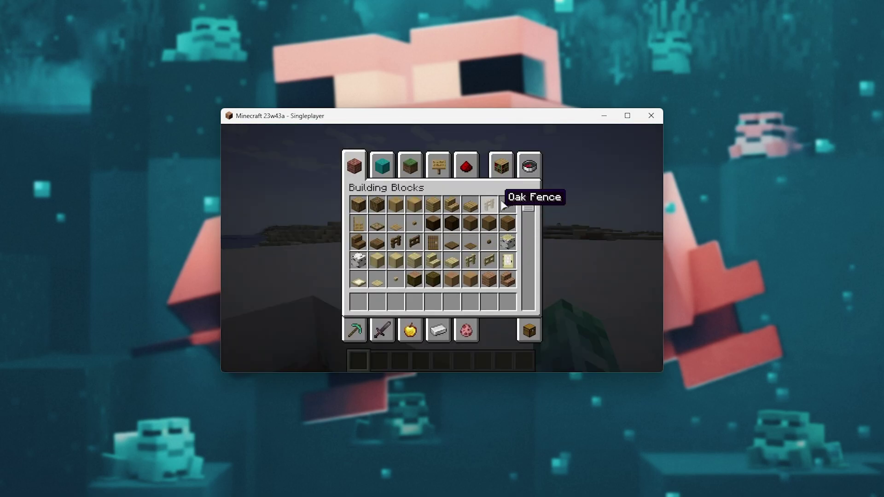
# Search the creative inventory for "crafter", put the Crafter in the first hotbar slot and place it on the ground.
pyautogui.click(529, 165)
pyautogui.write('crafter')
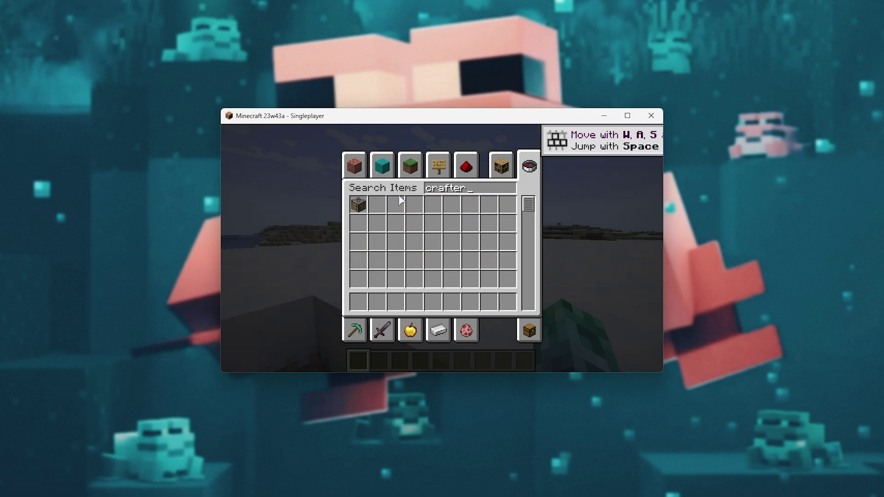
pyautogui.hotkey('ctrl', 'a')
pyautogui.click(357, 206)
pyautogui.click(358, 302)
pyautogui.press('Escape')
pyautogui.rightClick(442, 248)
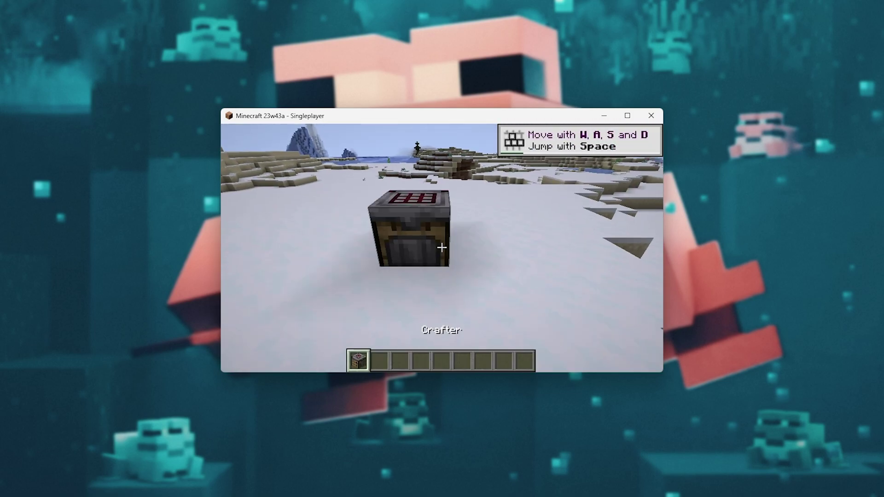
# Examine the placed Crafter's crafting grid with an empty hand and close it again.
pyautogui.press('2')
pyautogui.rightClick(442, 248)
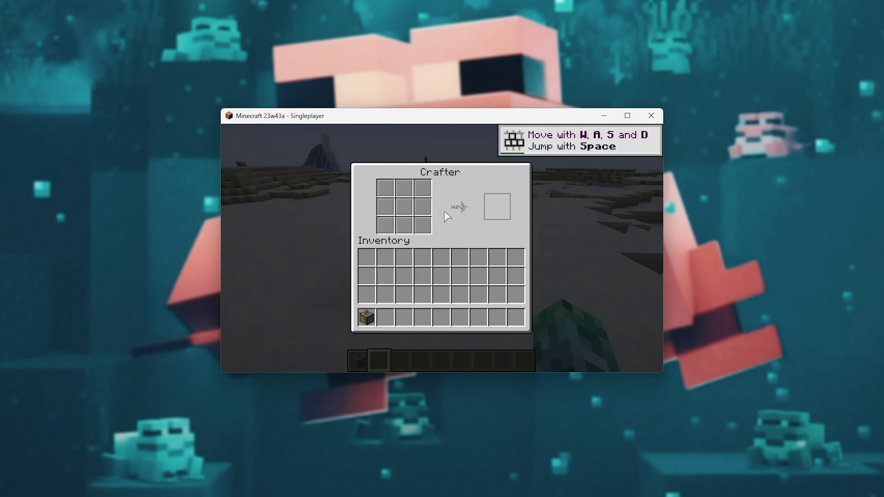
pyautogui.press('Escape')
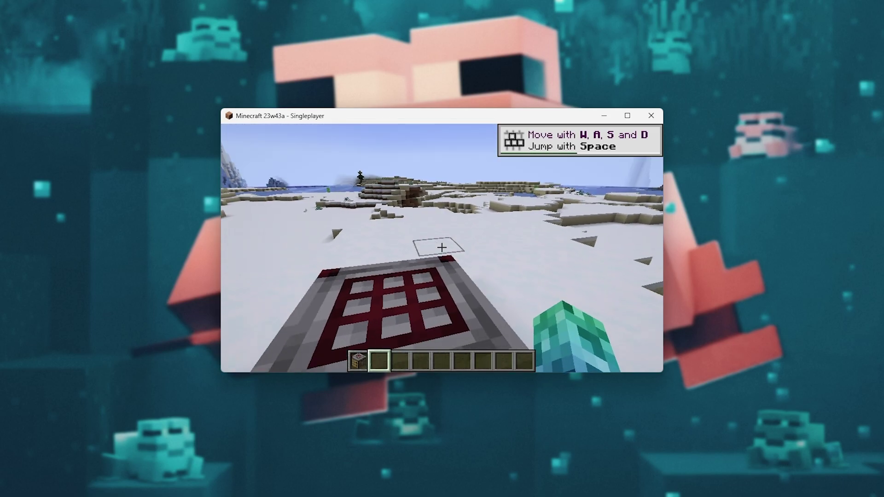
pyautogui.press('s')
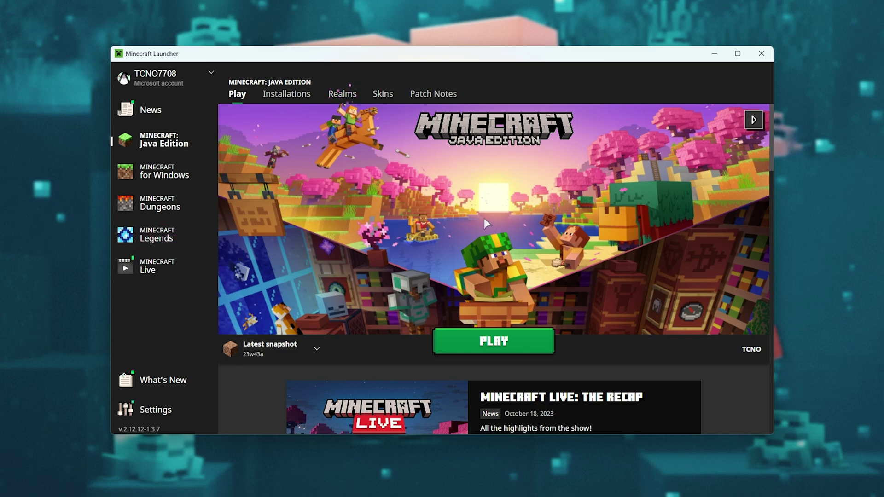
# In Minecraft Launcher, select Latest preview for Minecraft for Windows and install it on drive C:.
pyautogui.click(165, 177)
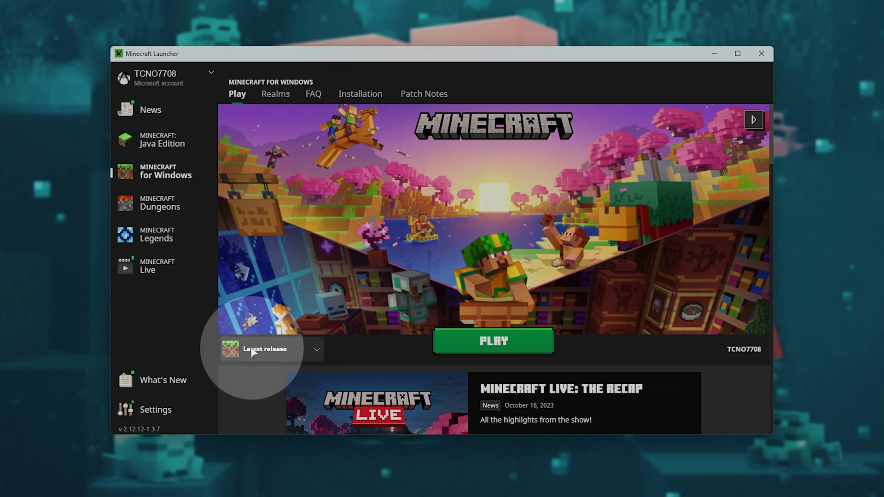
pyautogui.click(252, 351)
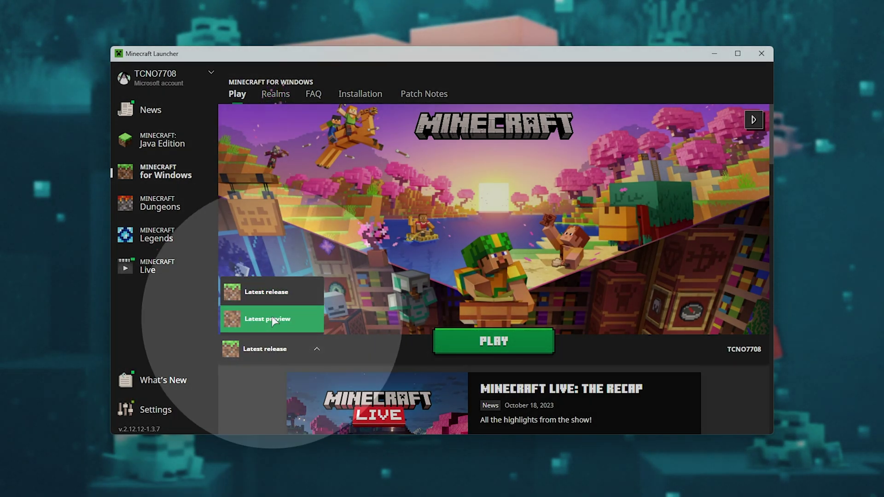
pyautogui.click(272, 319)
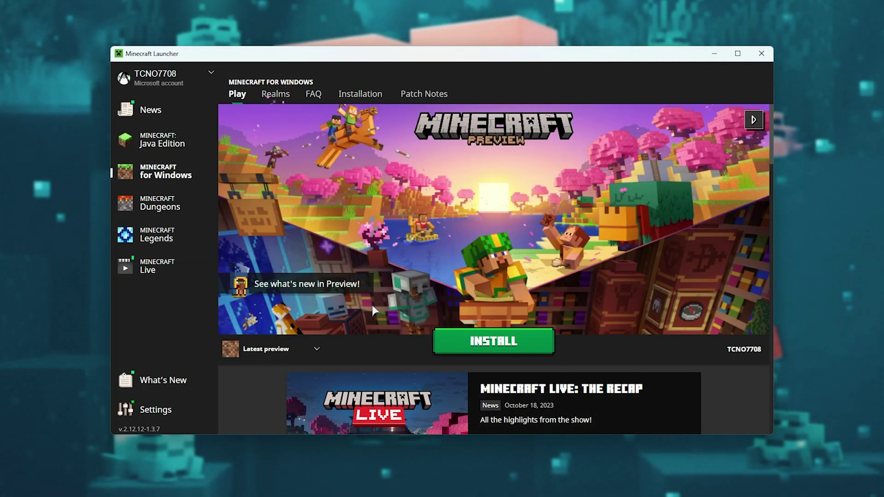
pyautogui.click(522, 343)
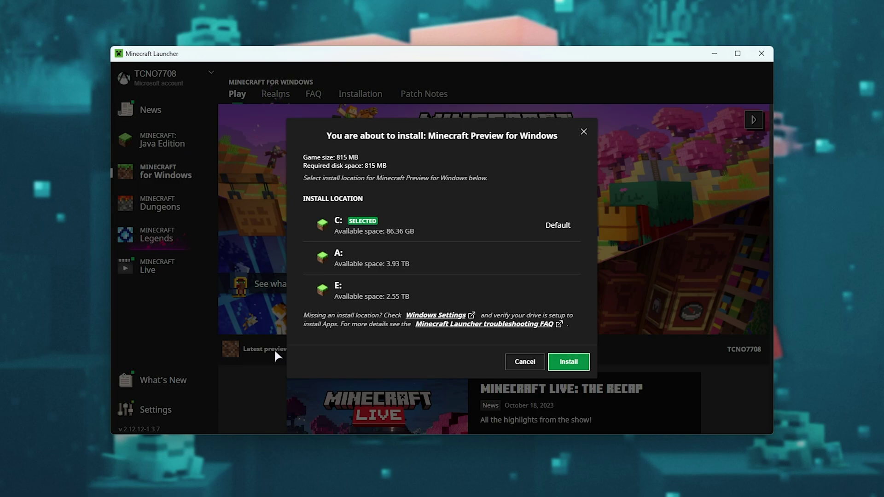
pyautogui.click(575, 360)
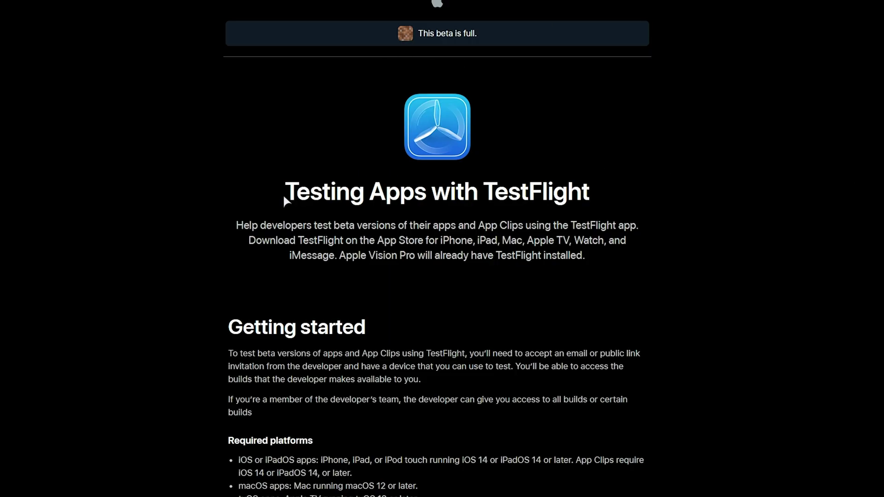
# Read the TestFlight page for the beta's availability, required platforms and installation instructions.
pyautogui.moveTo(284, 198); pyautogui.dragTo(591, 195)
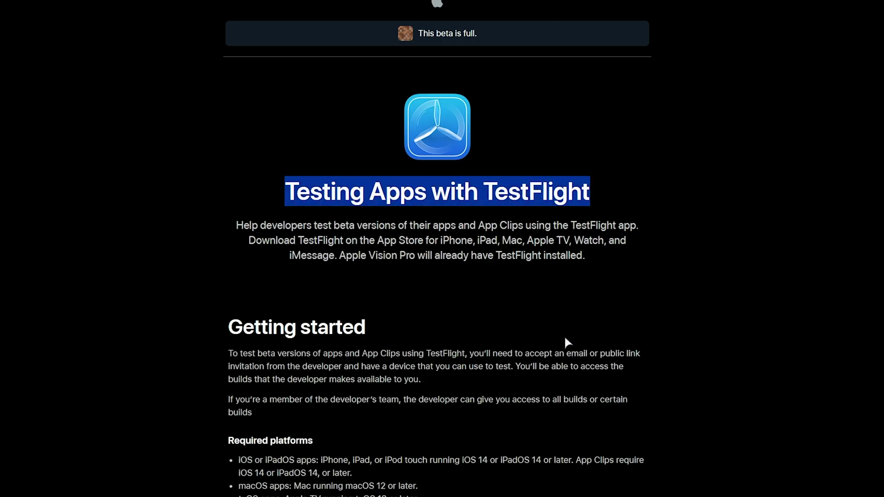
pyautogui.moveTo(238, 461); pyautogui.dragTo(449, 496)
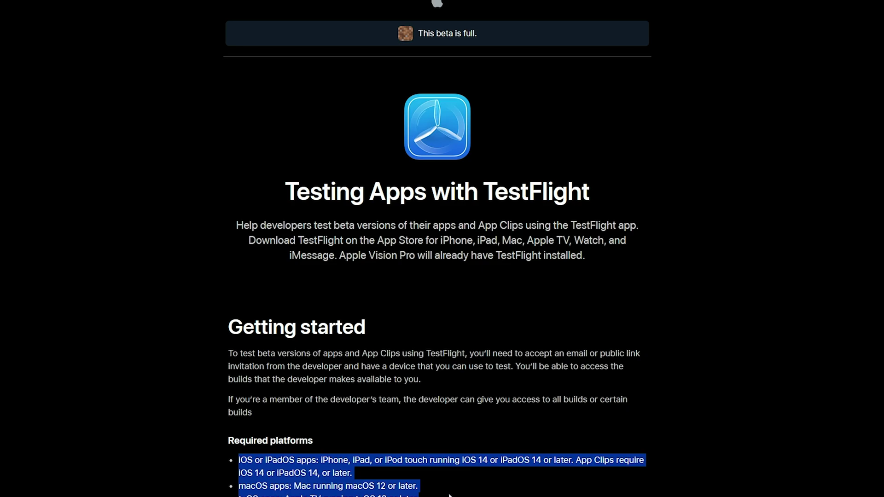
pyautogui.moveTo(478, 33); pyautogui.dragTo(414, 33)
pyautogui.click(497, 362)
pyautogui.scroll(-20, 490, 362)
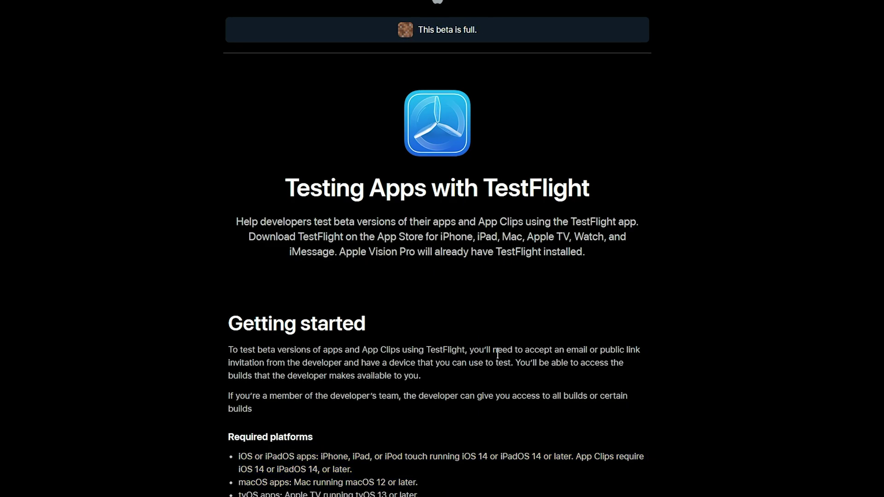
pyautogui.scroll(-20, 492, 366)
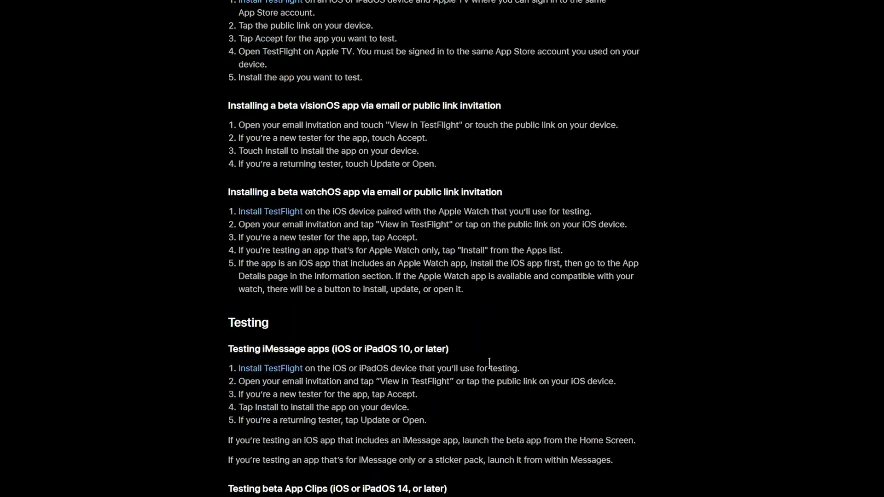
pyautogui.press('Home')
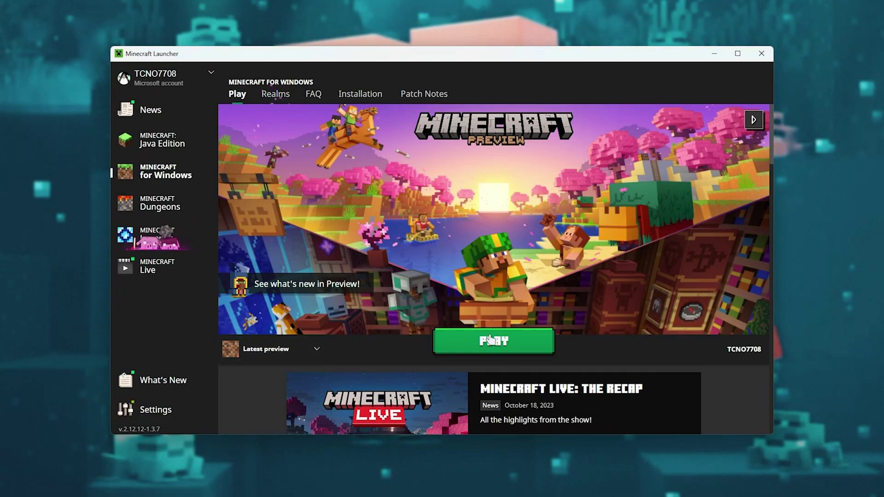
# Launch Minecraft Preview from the launcher and start creating a new world.
pyautogui.click(494, 342)
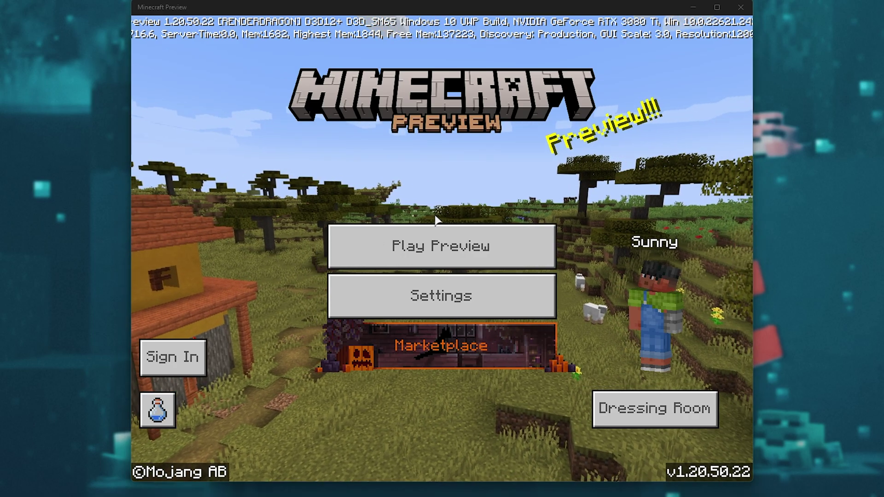
pyautogui.click(435, 235)
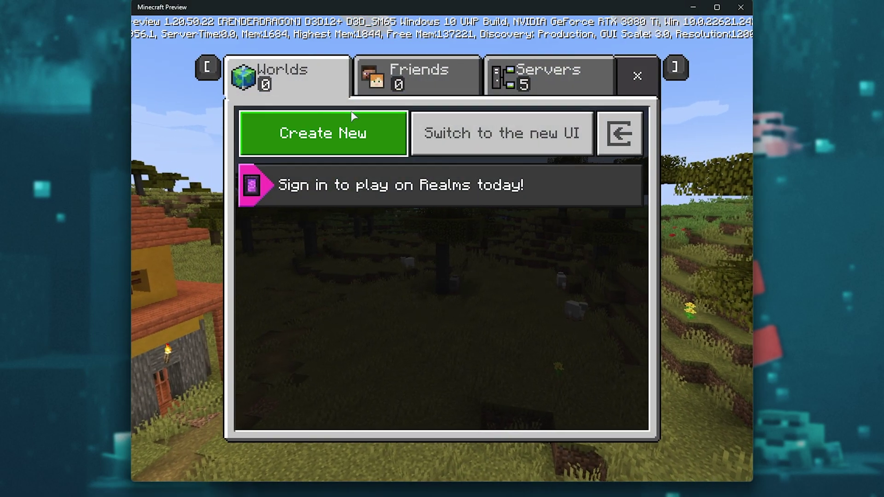
pyautogui.click(357, 121)
pyautogui.click(431, 81)
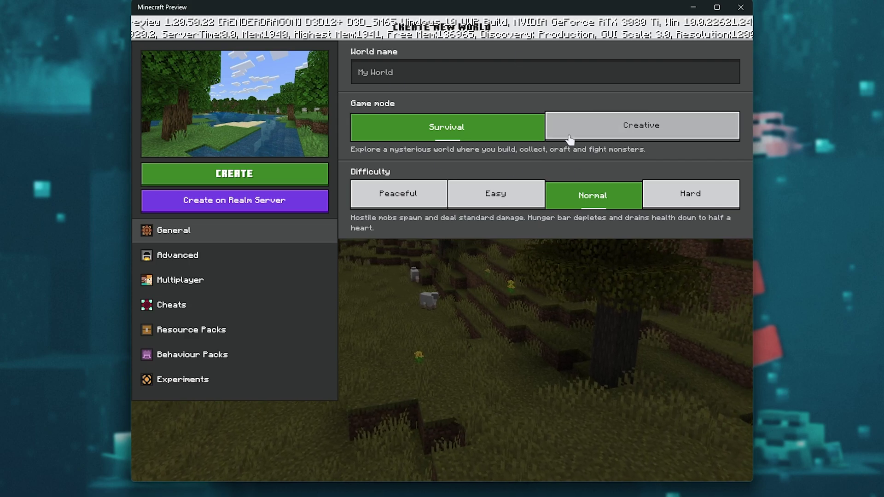
# Create the new world in Creative mode with the Update 1.21 experiment turned on, accepting the experiments warning.
pyautogui.click(594, 131)
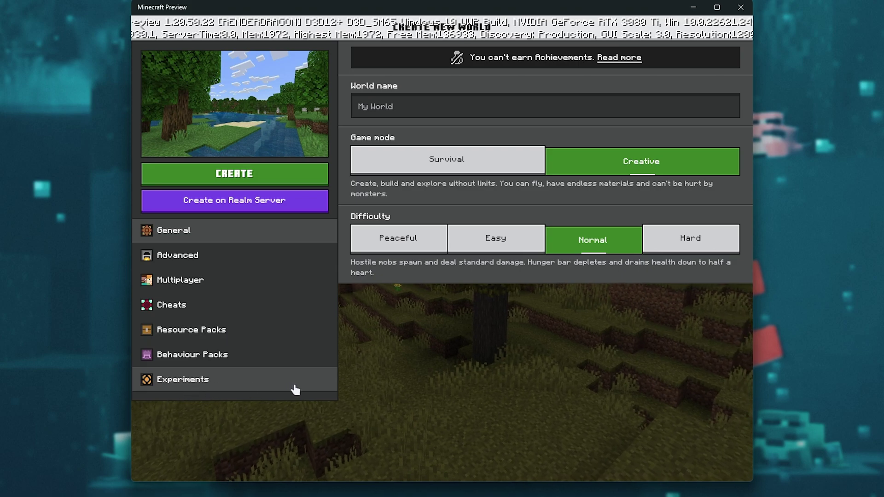
pyautogui.click(244, 379)
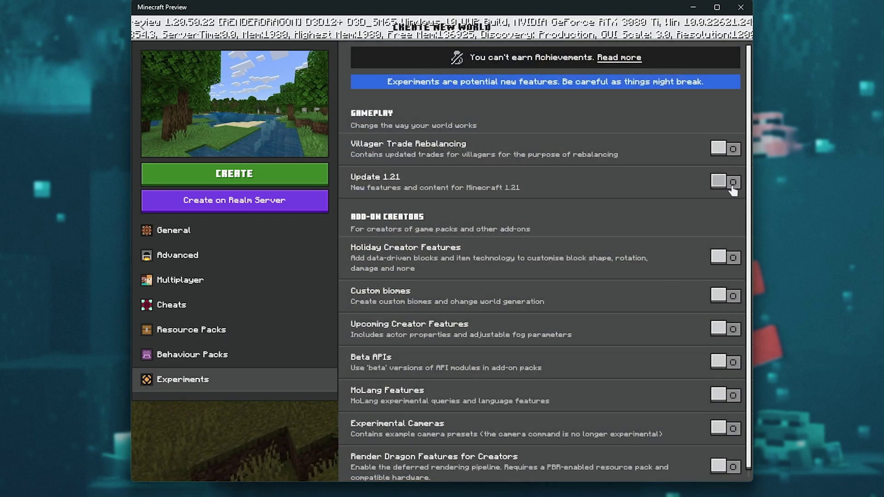
pyautogui.click(720, 183)
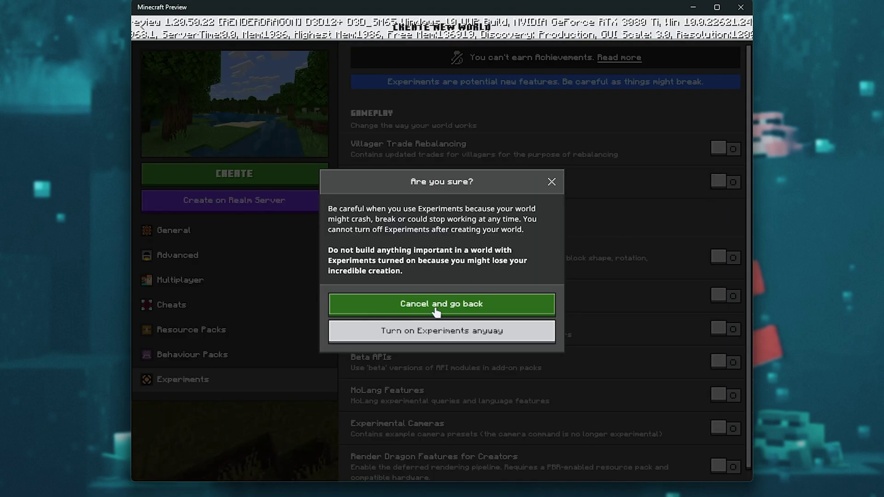
pyautogui.click(429, 340)
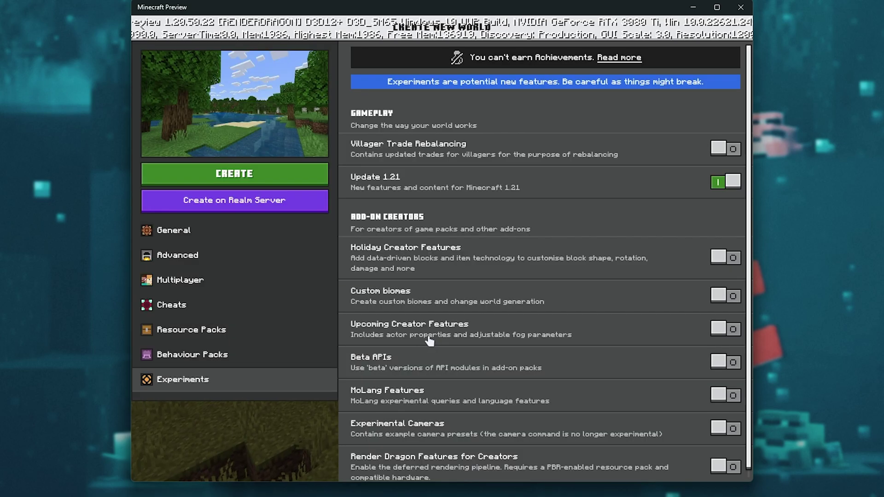
pyautogui.scroll(-1, 431, 334)
pyautogui.scroll(1, 474, 351)
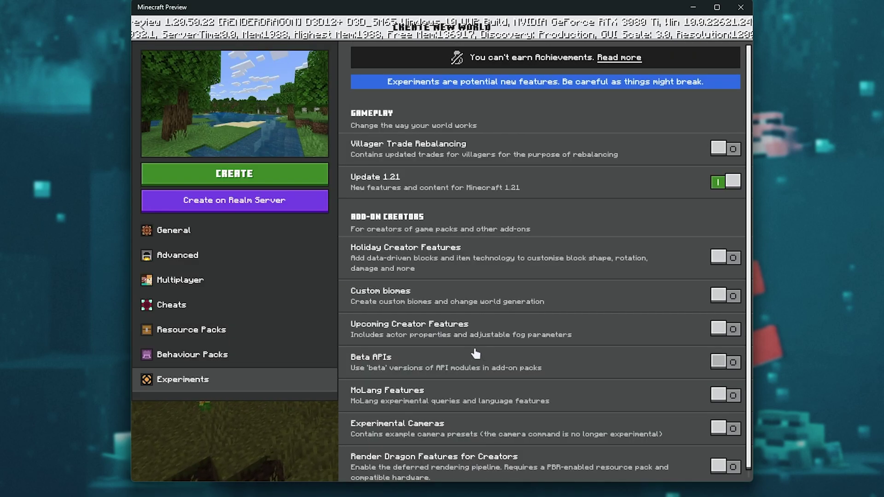
pyautogui.click(237, 173)
pyautogui.click(481, 323)
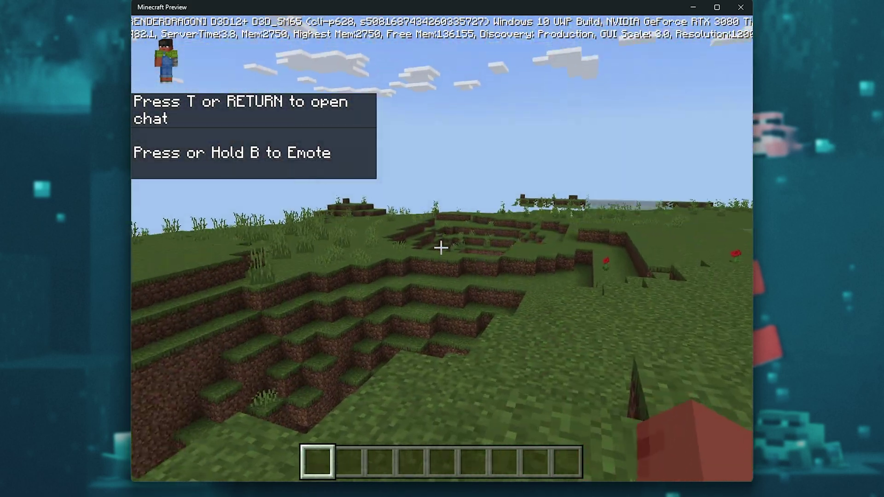
# Search the creative inventory for "crafter" and put the Crafter in the first hotbar slot.
pyautogui.write('e')
pyautogui.write('crafter')
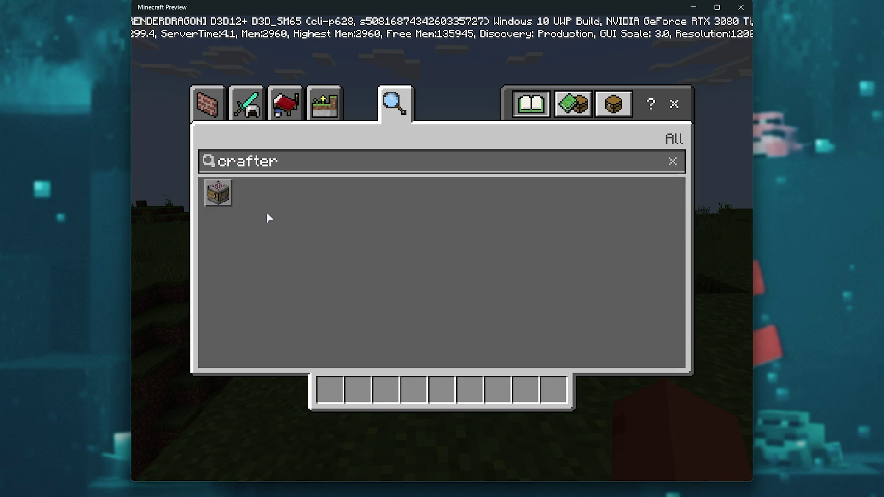
pyautogui.click(218, 194)
pyautogui.click(328, 390)
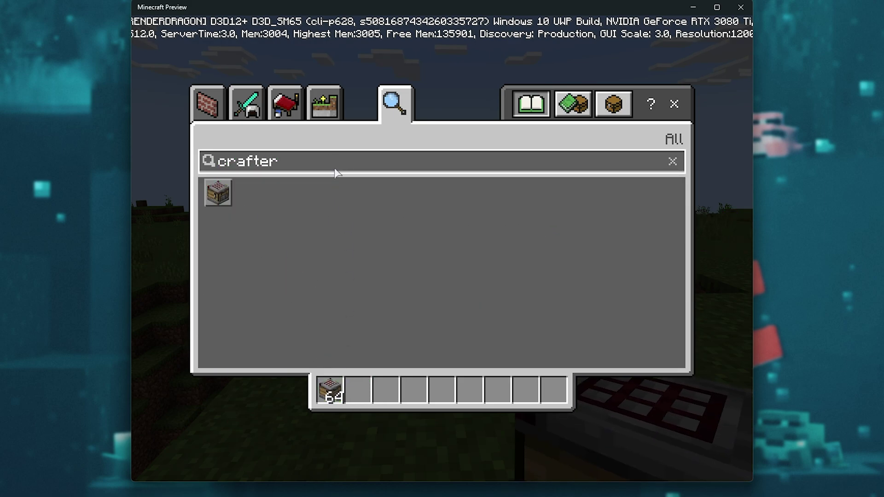
# Replace the inventory search with "pott" to look for pottery items and close the inventory.
pyautogui.press('BackSpace')
pyautogui.press('BackSpace')
pyautogui.press('BackSpace')
pyautogui.press('BackSpace')
pyautogui.press('BackSpace')
pyautogui.press('BackSpace')
pyautogui.press('BackSpace')
pyautogui.write('pott')
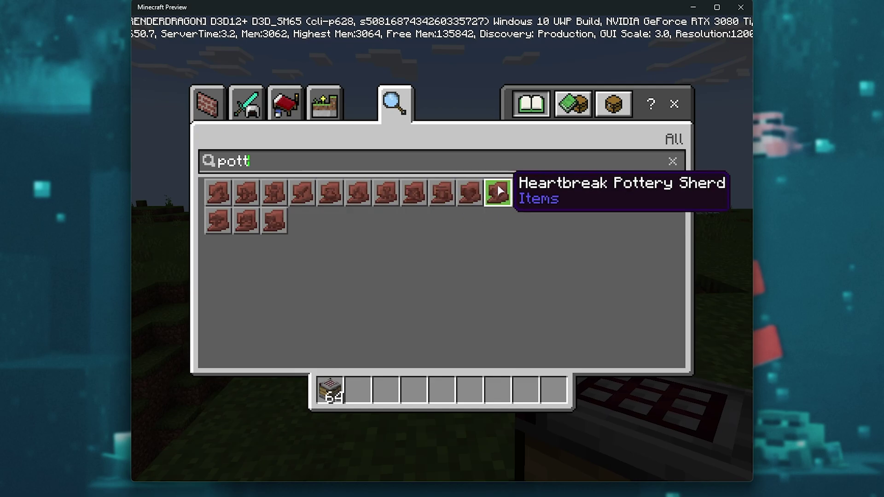
pyautogui.press('Escape')
# Place a Crafter to check its crafting grid, and save and quit the world.
pyautogui.rightClick(441, 248)
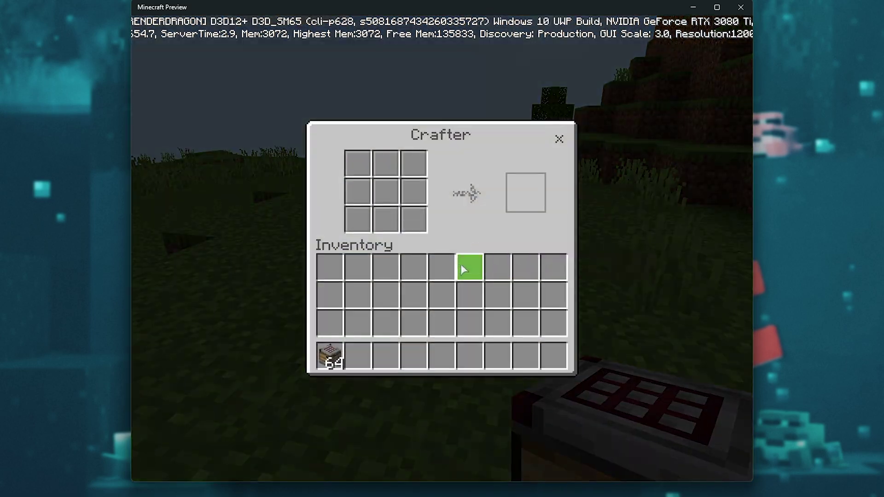
pyautogui.press('Escape')
pyautogui.press('Escape')
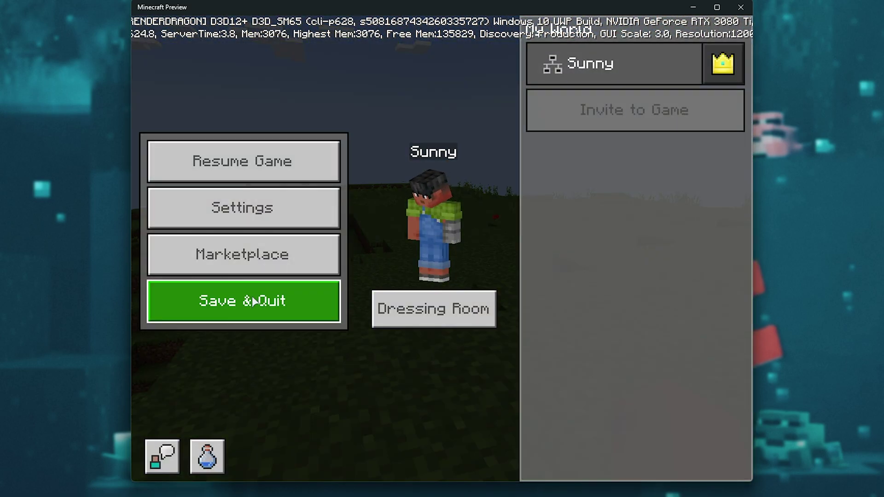
pyautogui.click(252, 295)
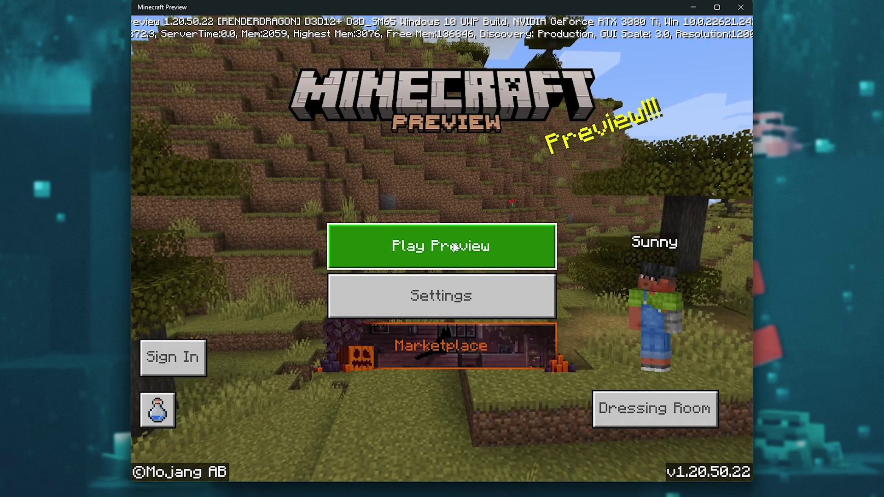
# Examine the Experiments and Cheats options in My World's edit settings and return to the main menu.
pyautogui.click(454, 238)
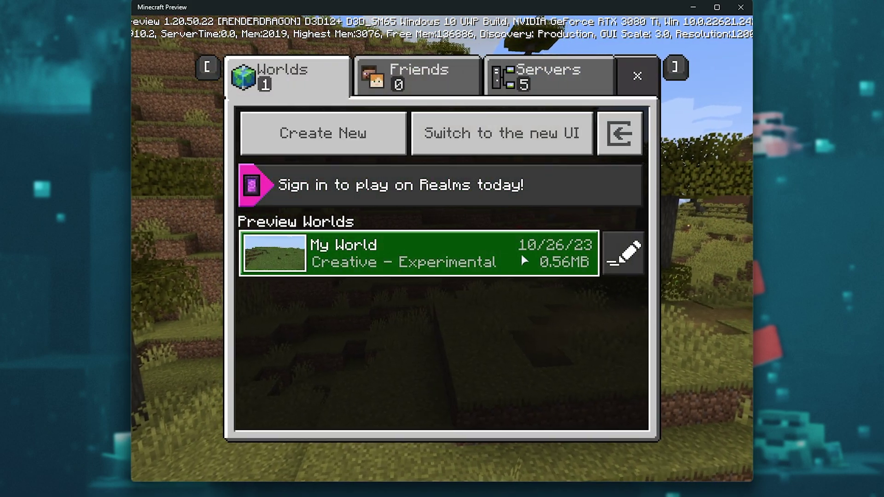
pyautogui.click(630, 257)
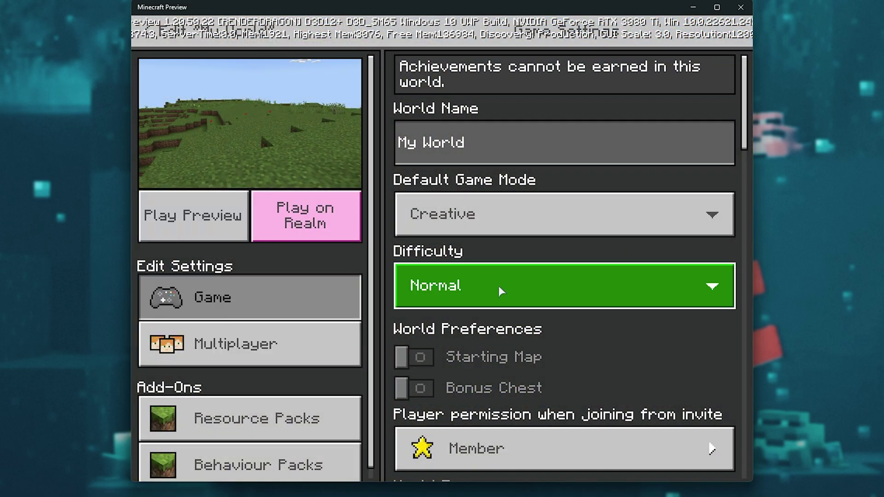
pyautogui.scroll(-20, 501, 291)
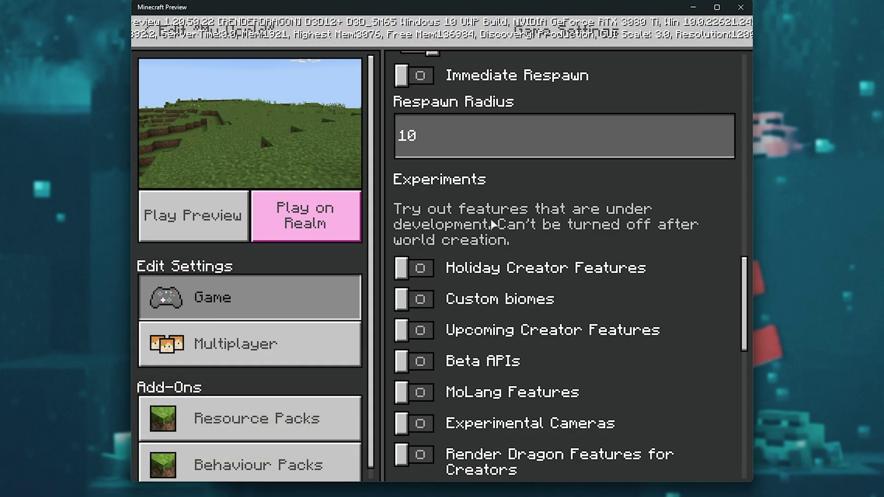
pyautogui.scroll(-5, 415, 202)
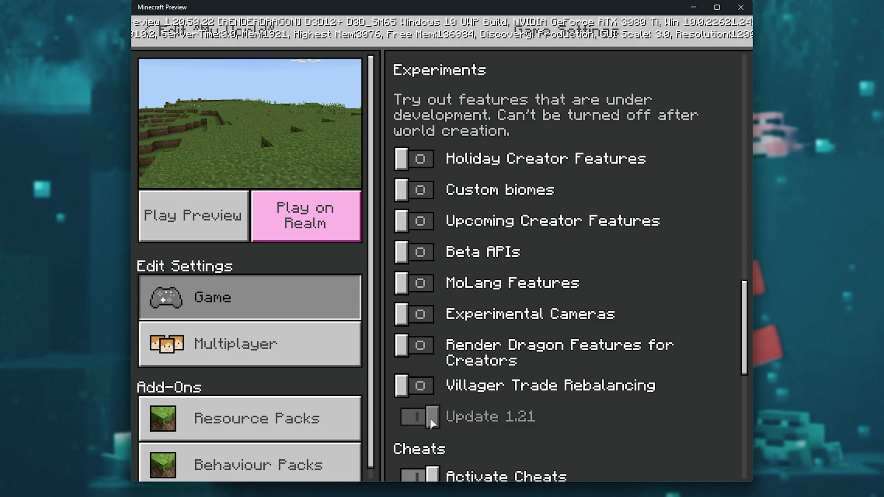
pyautogui.click(399, 393)
pyautogui.scroll(-5, 525, 440)
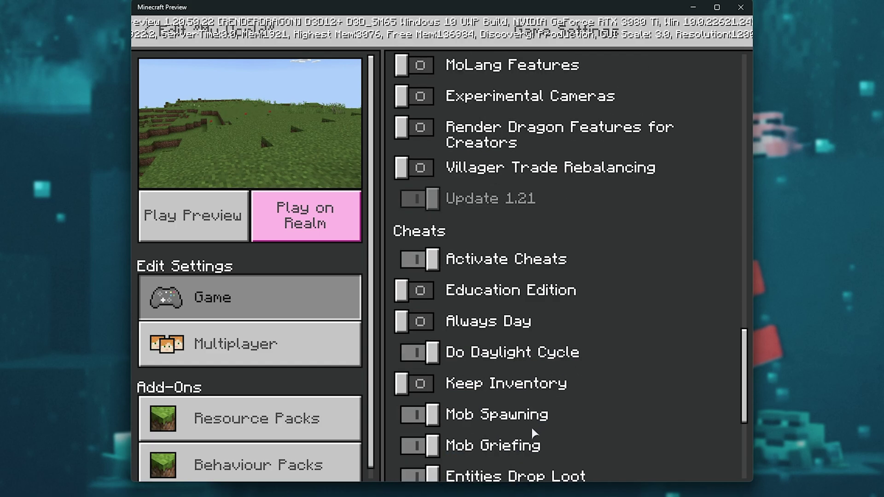
pyautogui.press('Escape')
pyautogui.press('Escape')
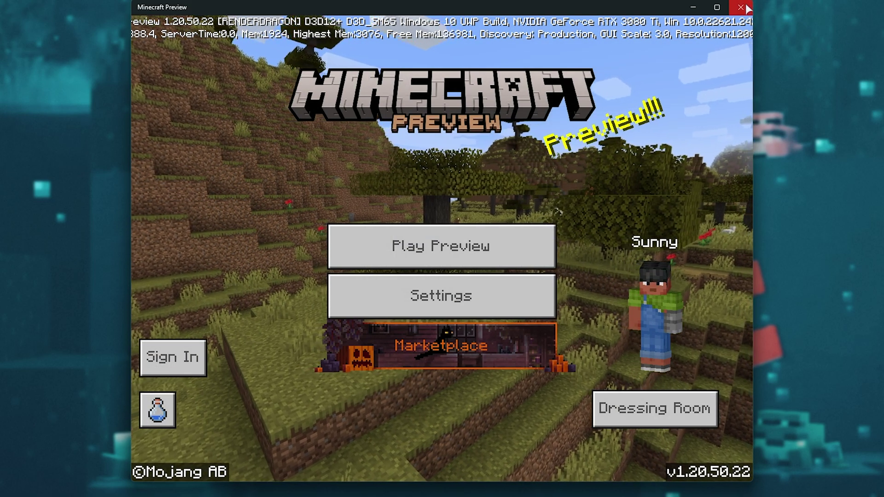